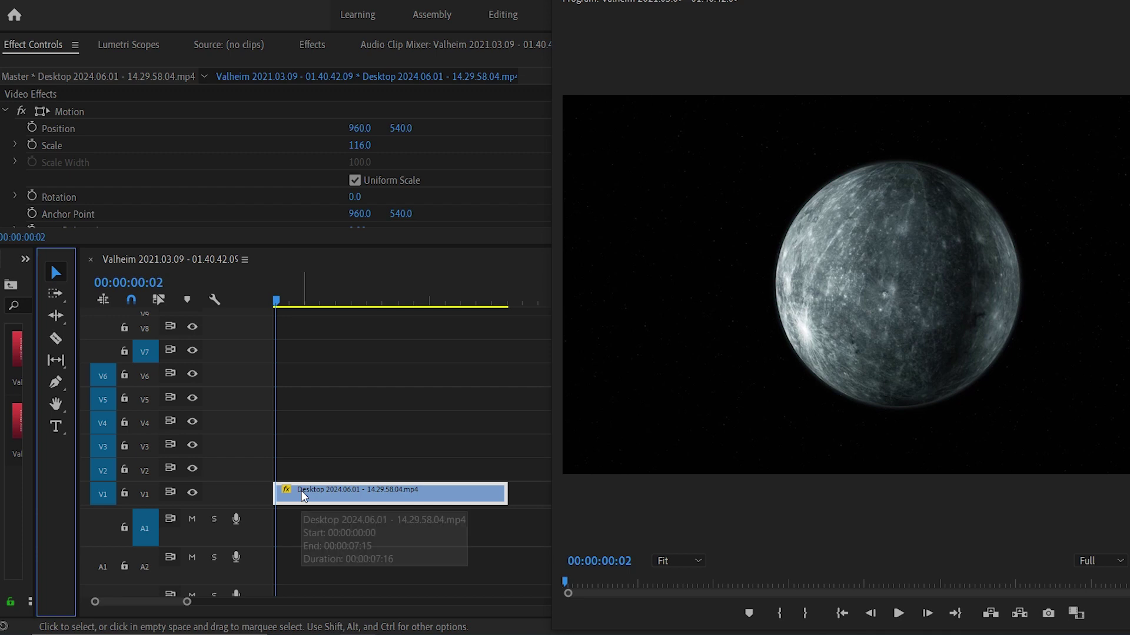
Add a white 'UNIVERSUM' title across the planet at font size 327.
left_click(302, 496)
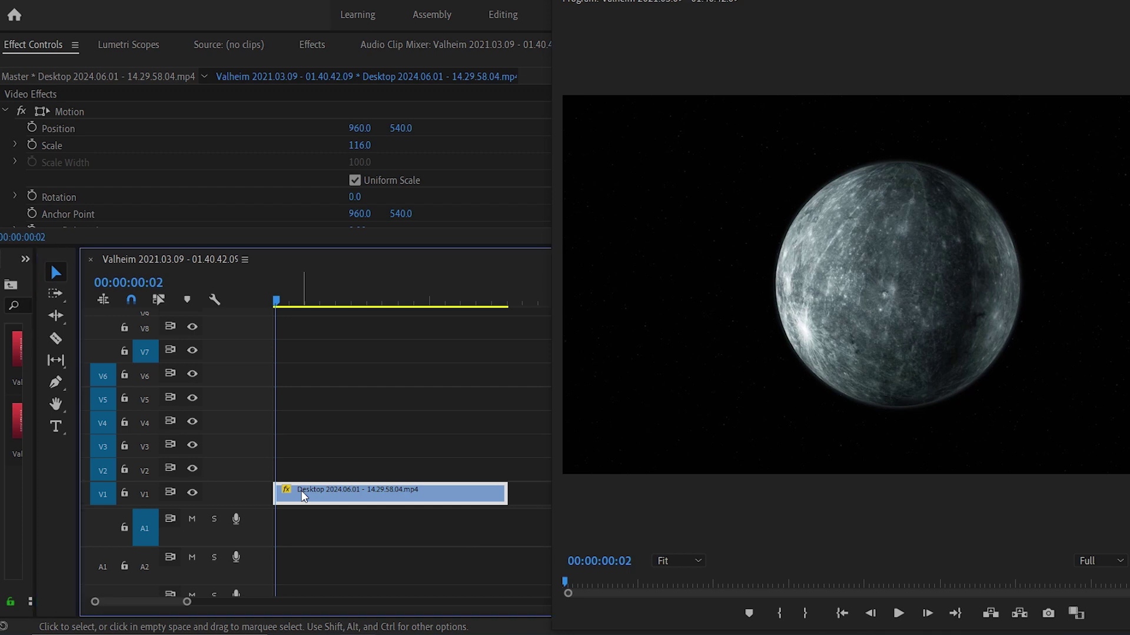
left_click(56, 426)
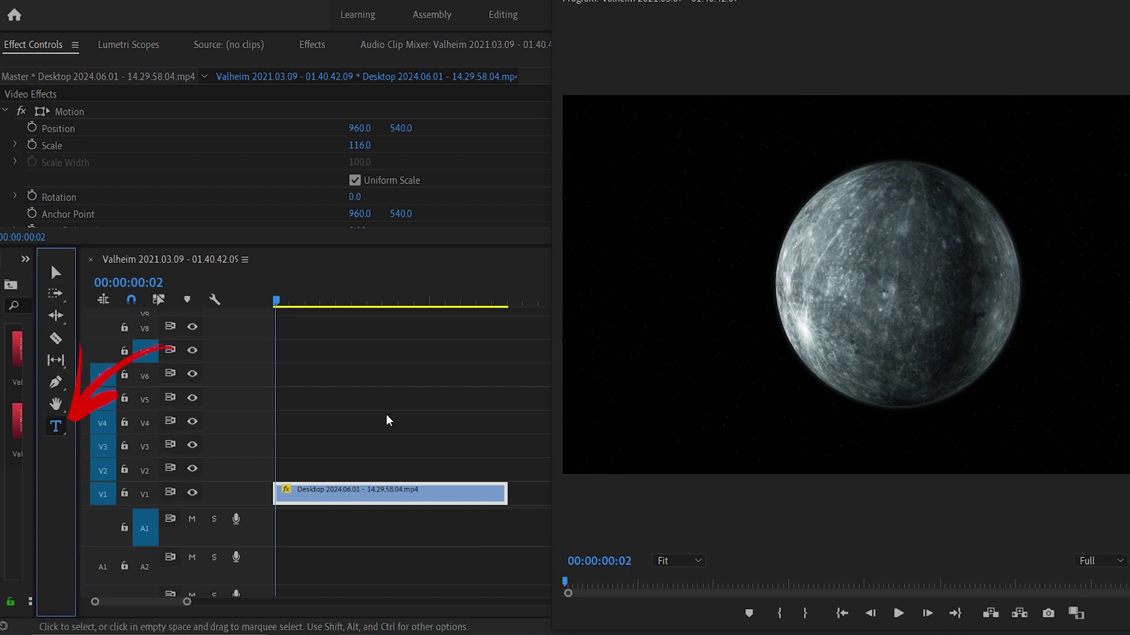
left_click_drag(590, 204, 961, 357)
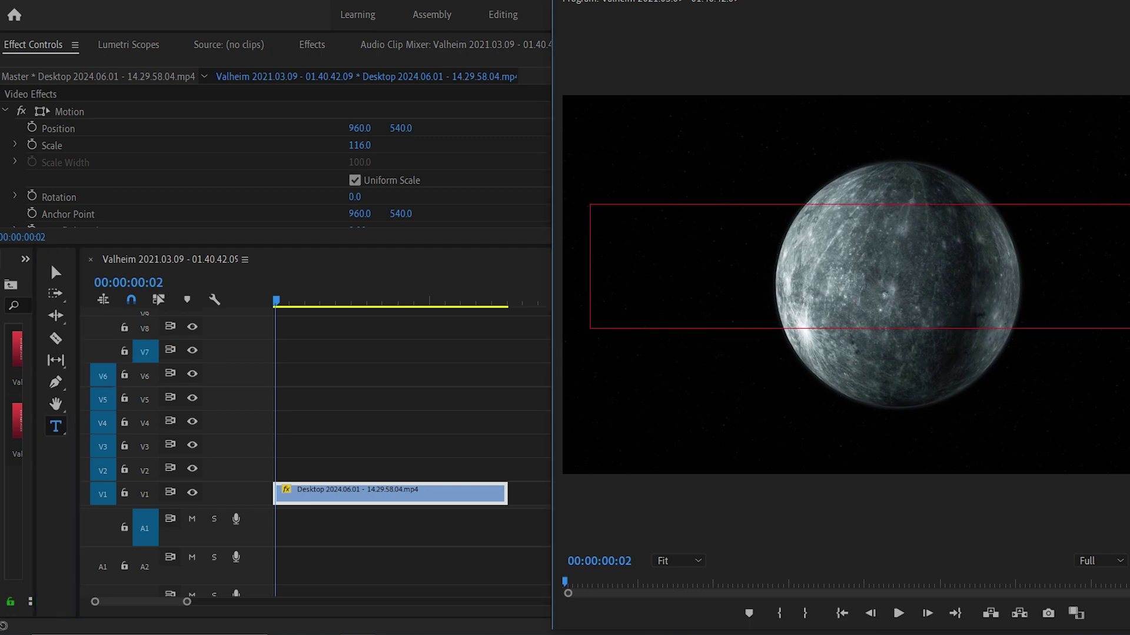
type("UNI")
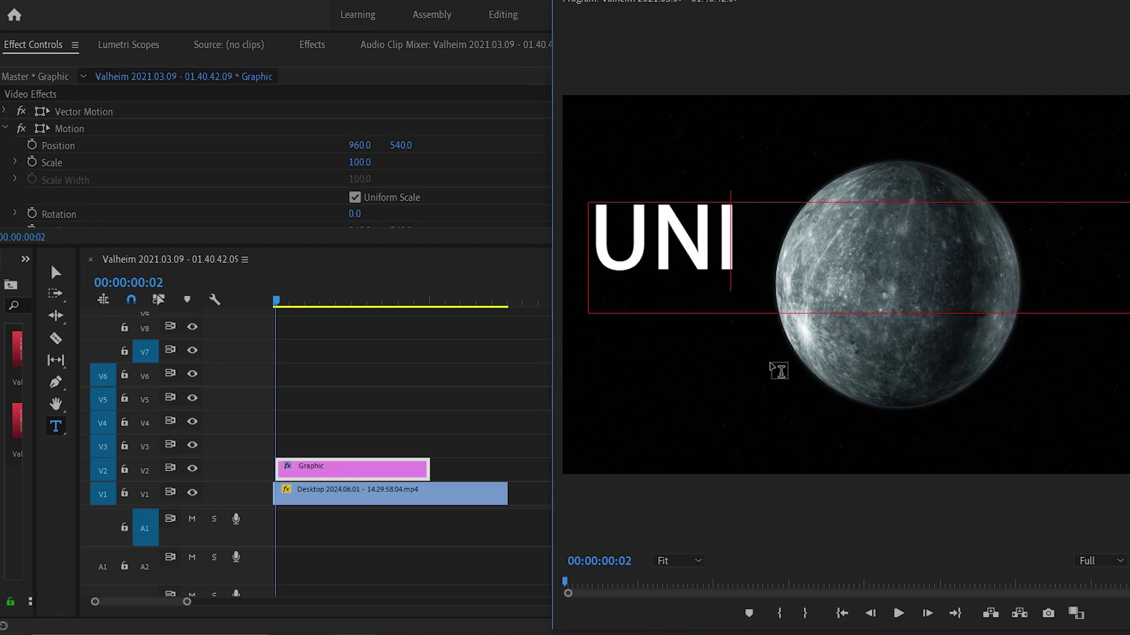
type("VERSUM")
scroll(332, 178, "down", 2)
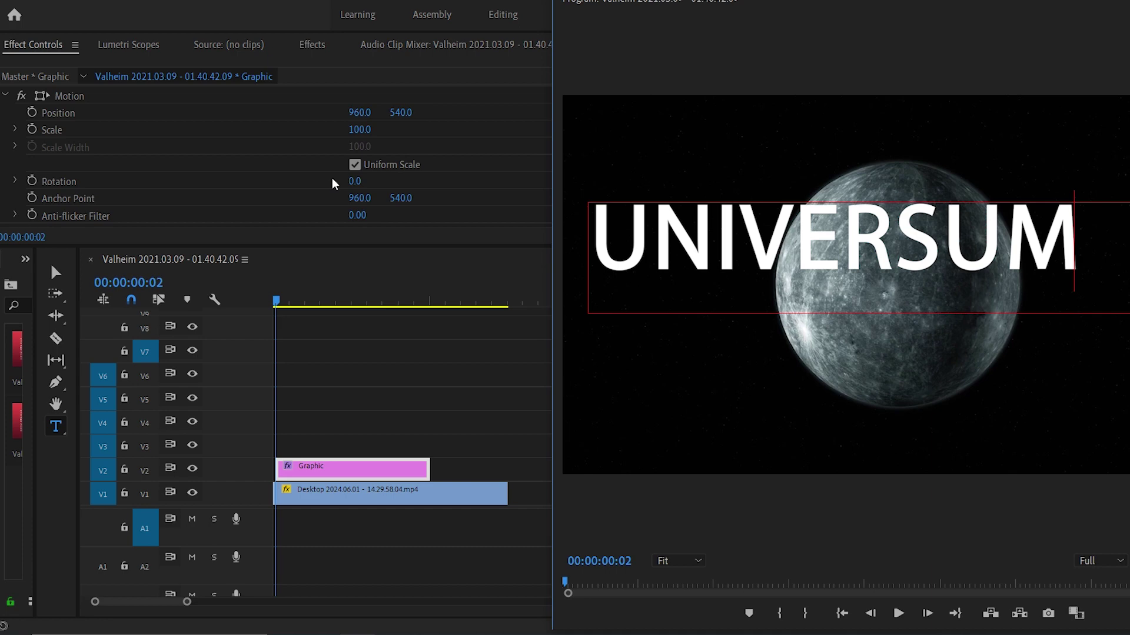
scroll(382, 141, "down", 5)
scroll(343, 151, "down", 3)
scroll(343, 151, "down", 1)
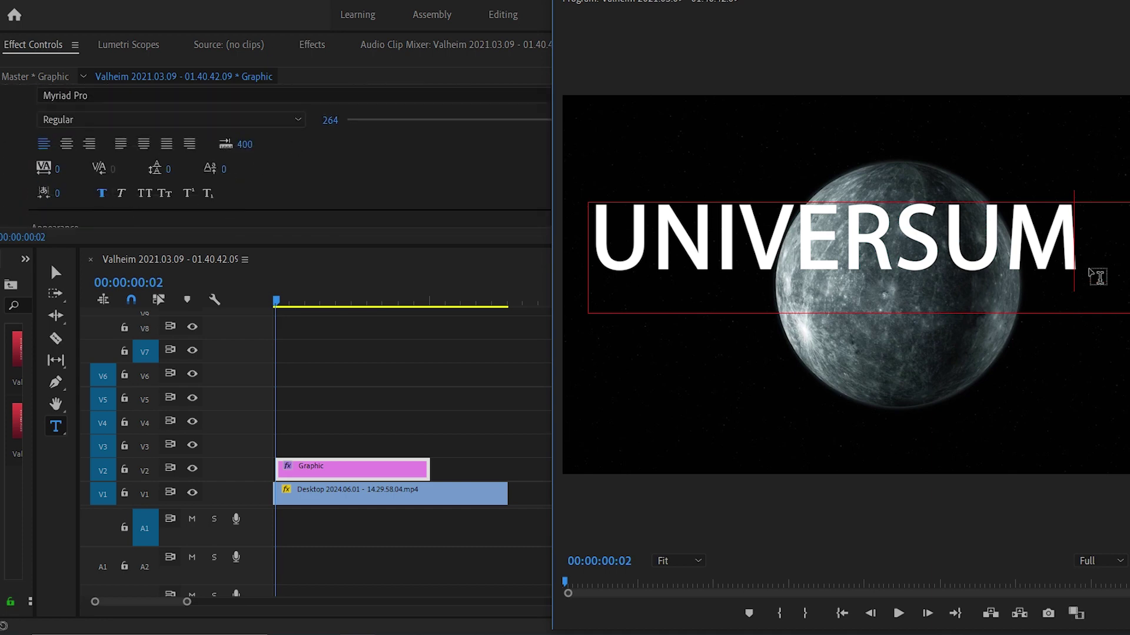
left_click_drag(1095, 278, 500, 228)
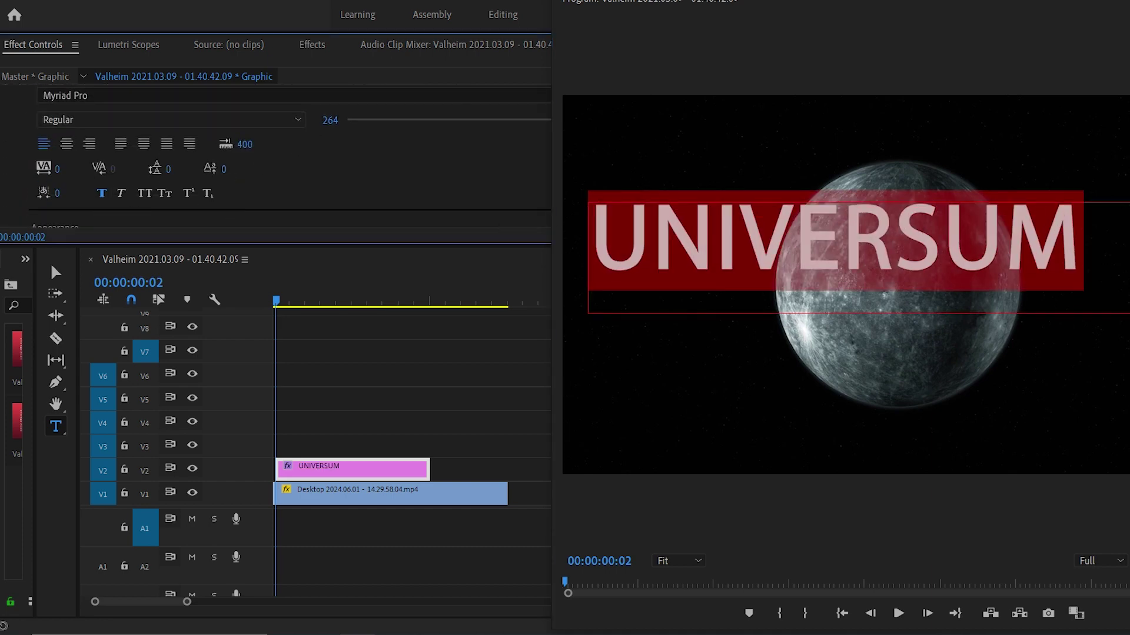
left_click_drag(582, 119, 626, 113)
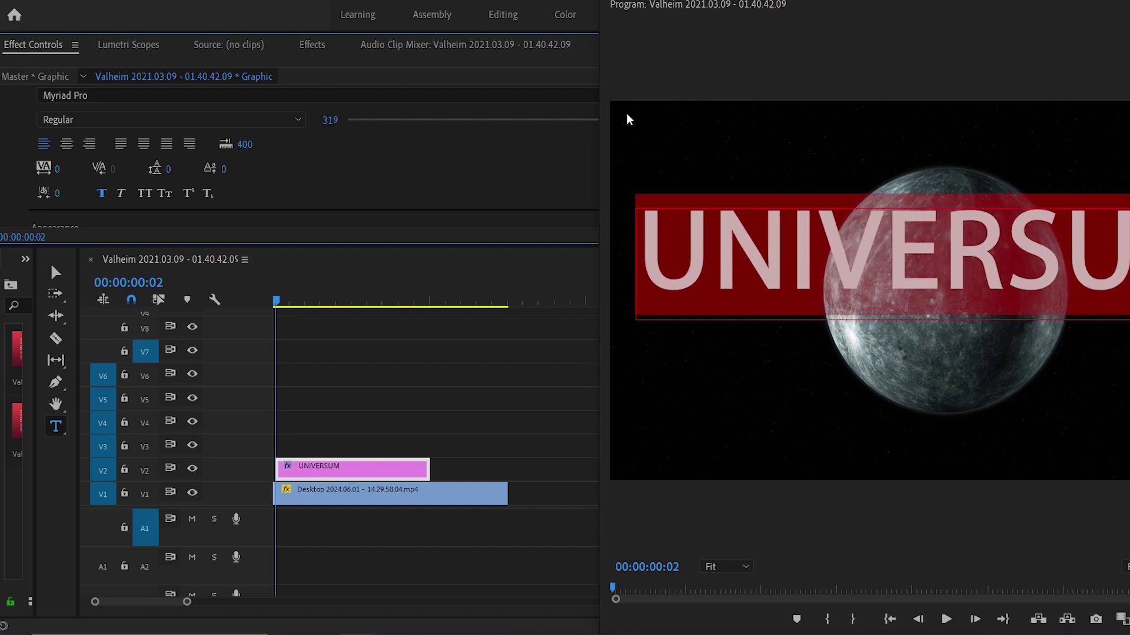
key("v")
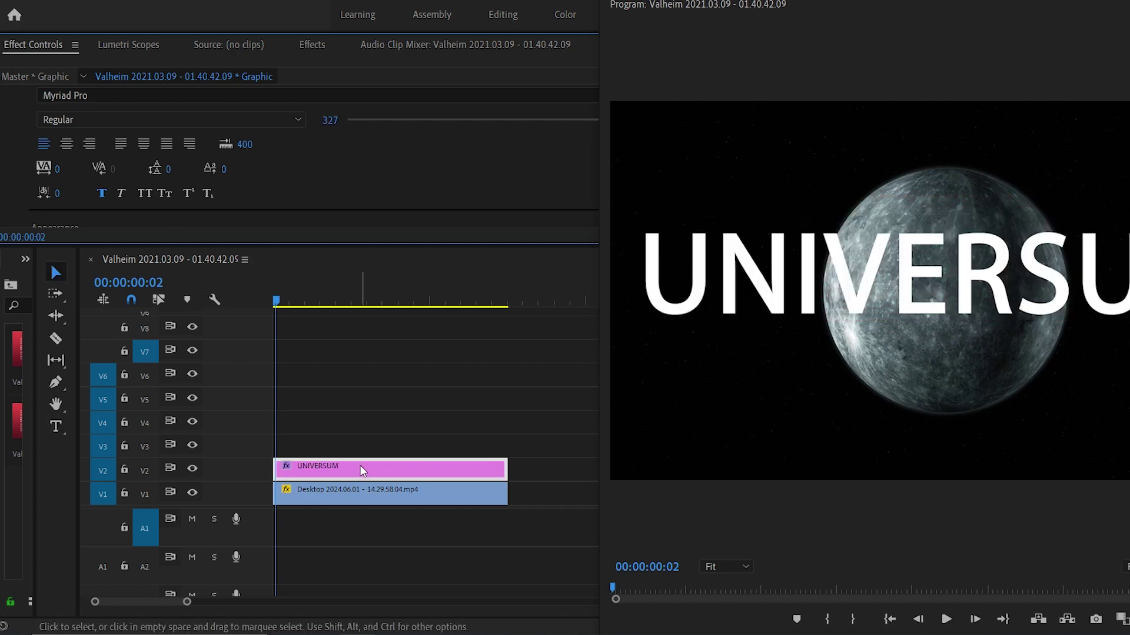
Duplicate the planet clip from V1 onto V3 and select the copy.
left_click(350, 499)
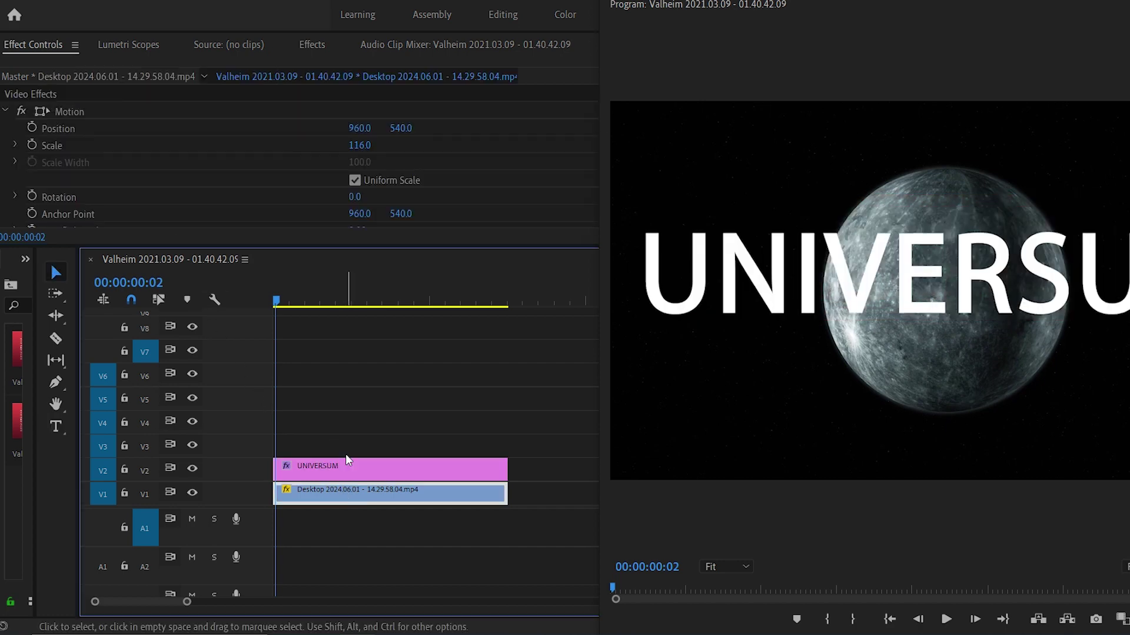
mouse_move(326, 497)
left_mouse_down()
mouse_move(343, 452)
mouse_move(294, 447)
left_mouse_up()
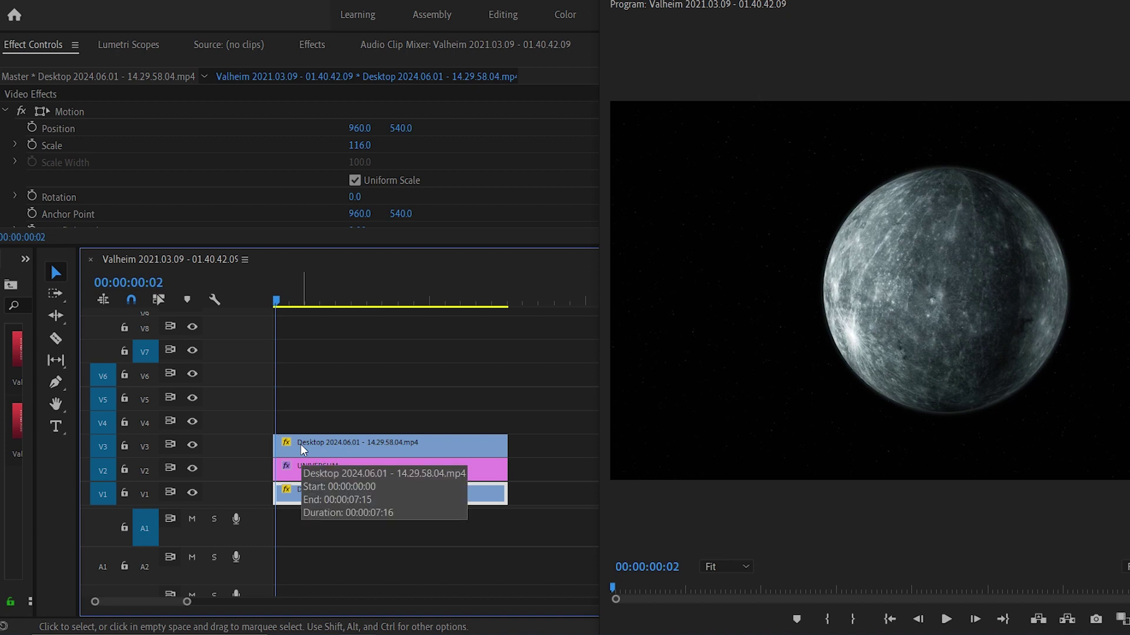
left_click(301, 449)
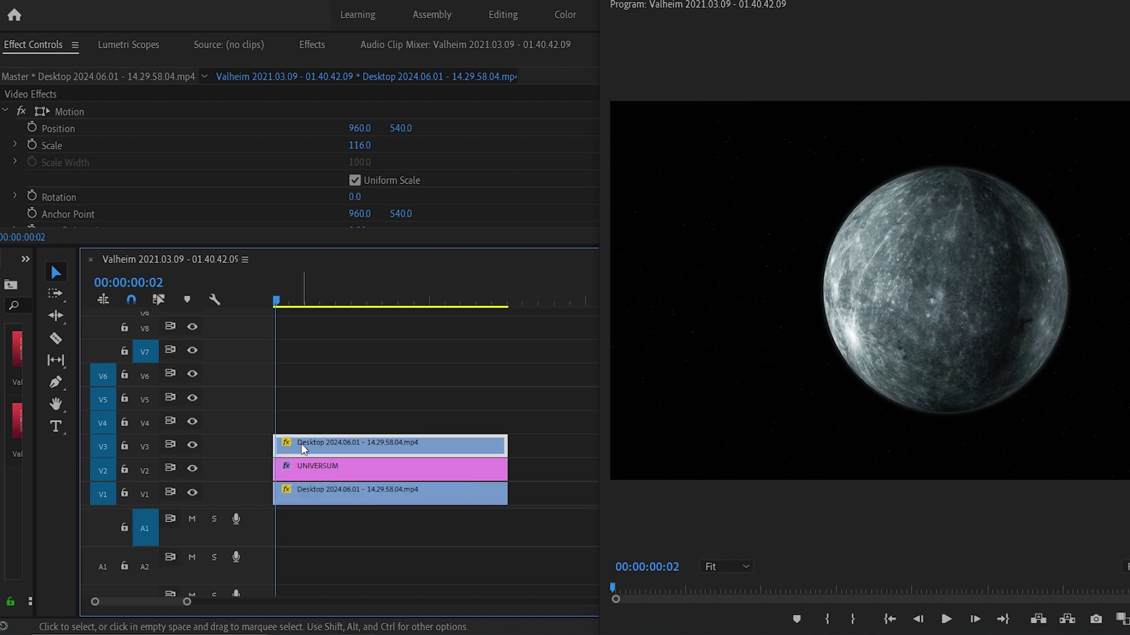
Find Color Key in the Effects panel and apply it to the V3 planet copy.
left_click(320, 46)
left_click(83, 67)
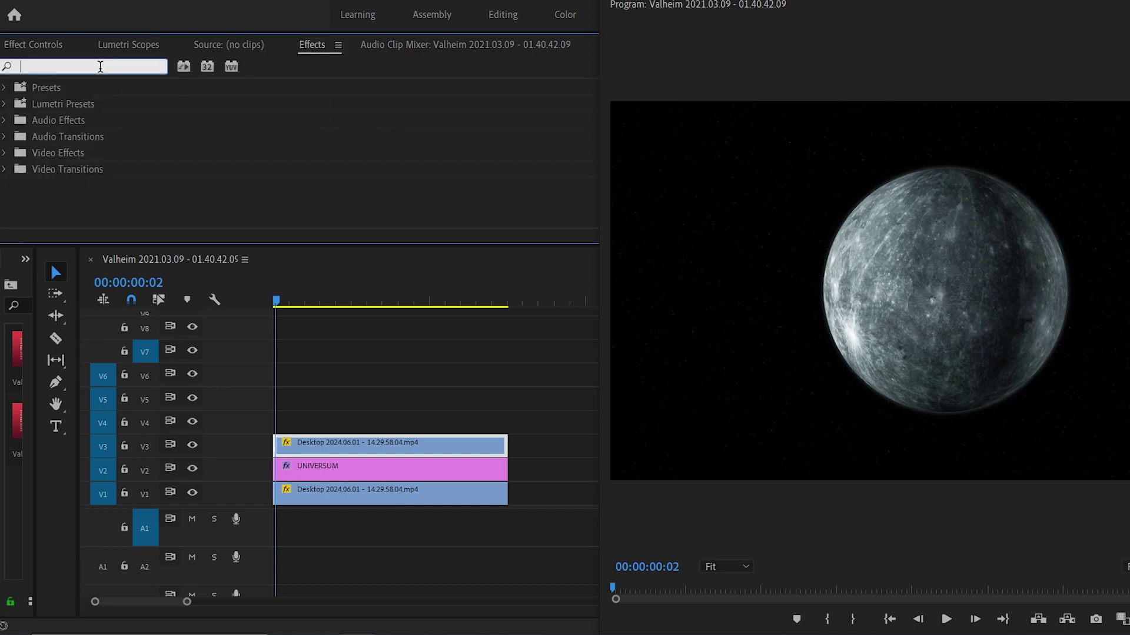
type("Color Key")
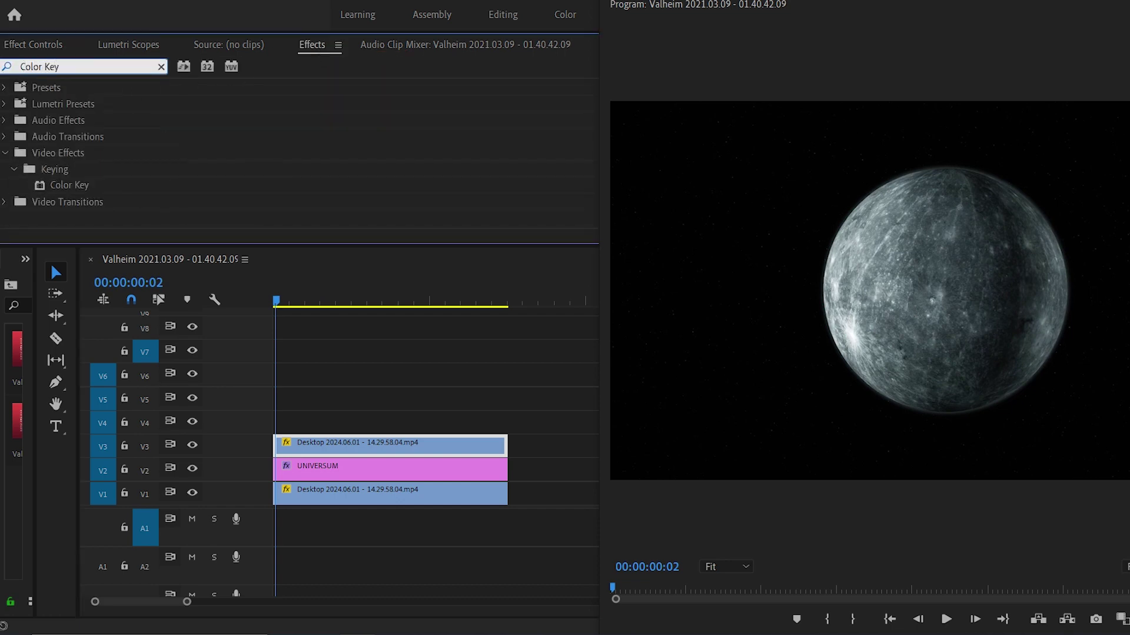
left_click(80, 184)
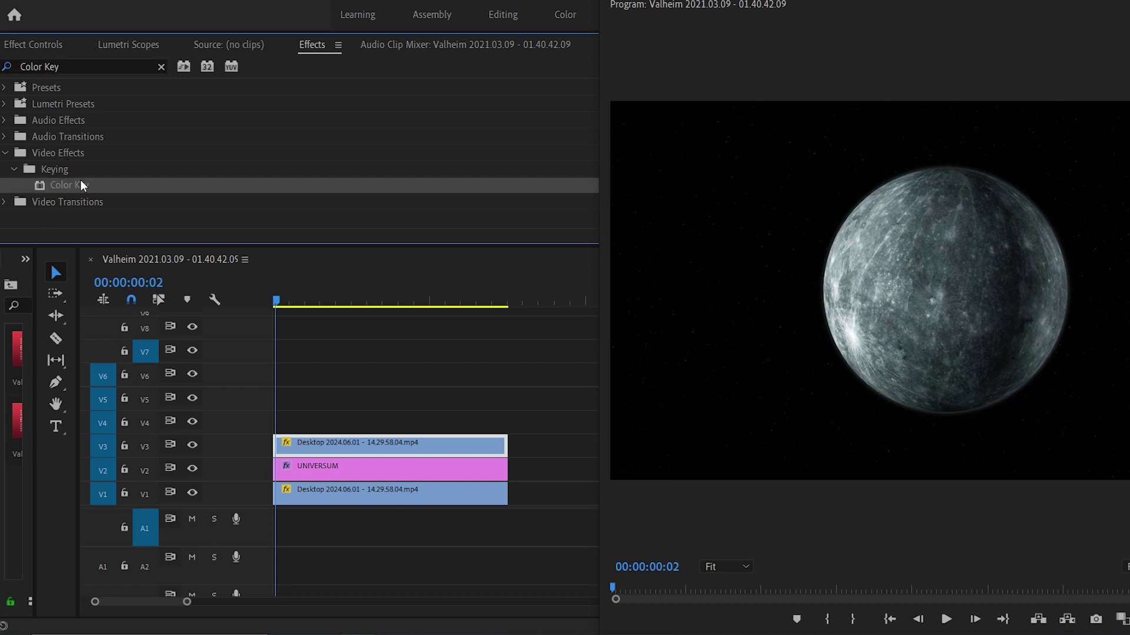
left_click_drag(80, 184, 321, 442)
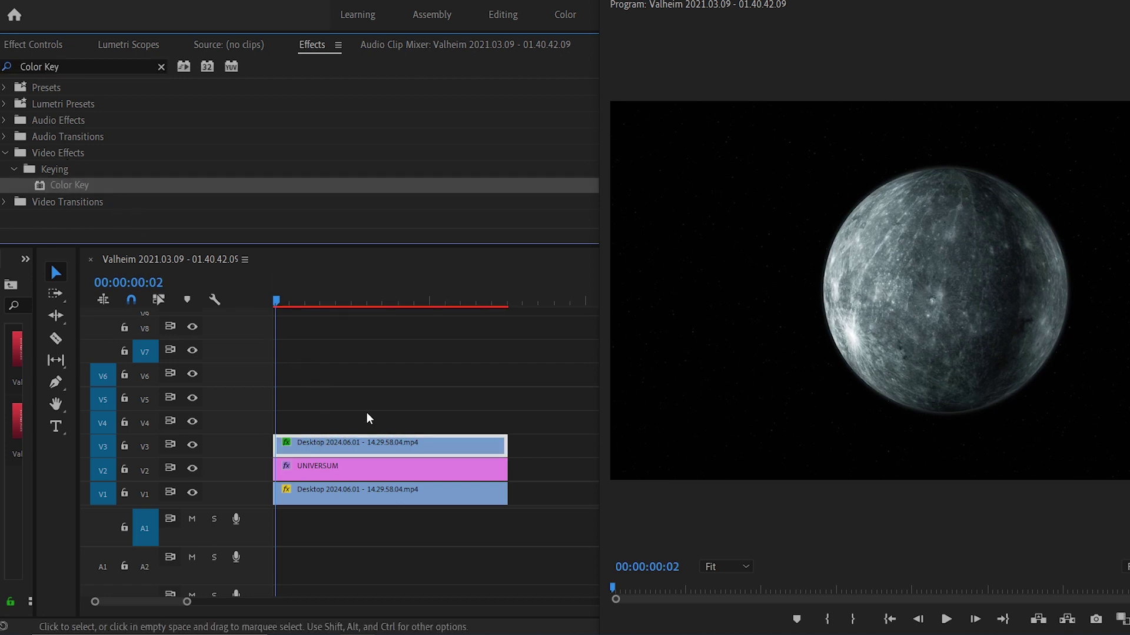
Set Color Key's Key Color to black by sampling the starfield with the eyedropper.
left_click(32, 43)
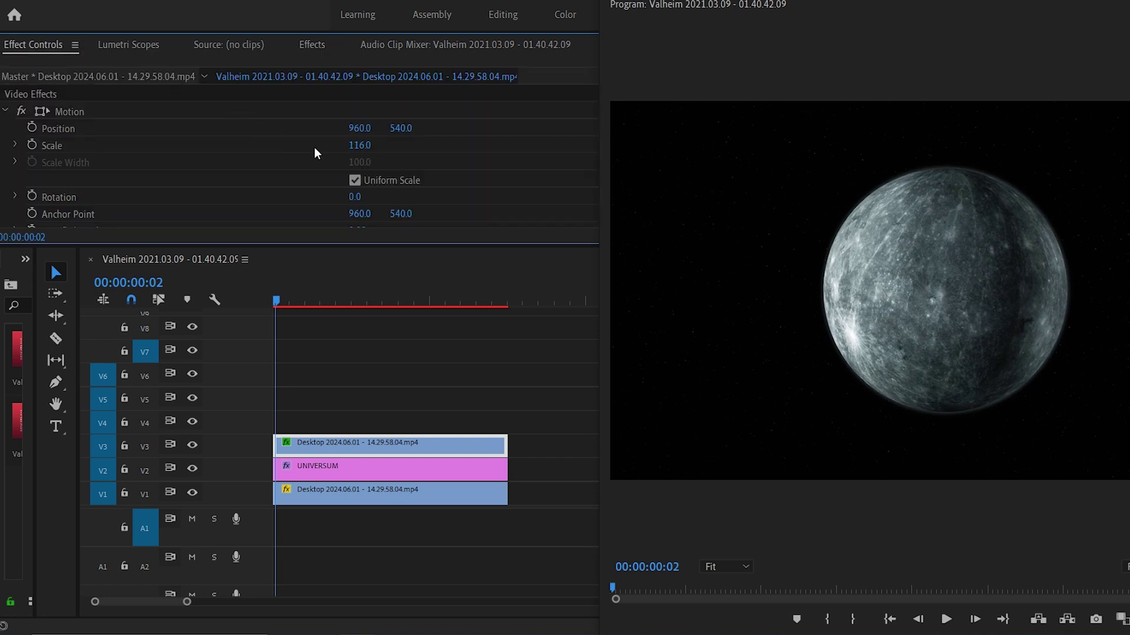
scroll(314, 152, "down", 3)
scroll(314, 152, "down", 2)
scroll(310, 156, "down", 2)
scroll(310, 157, "down", 2)
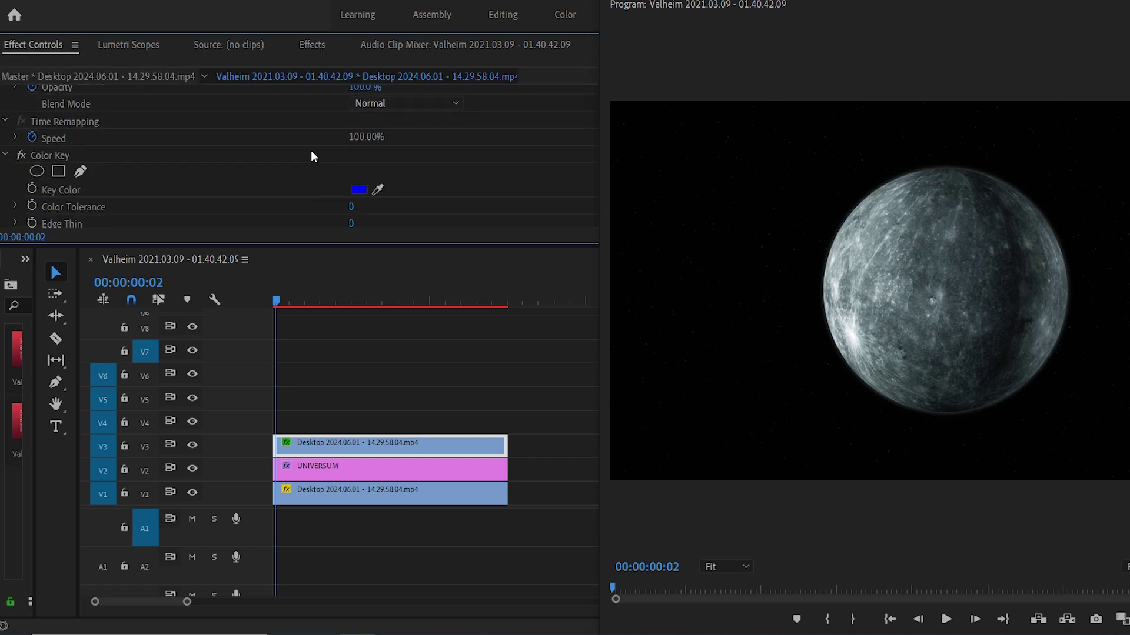
scroll(314, 156, "down", 2)
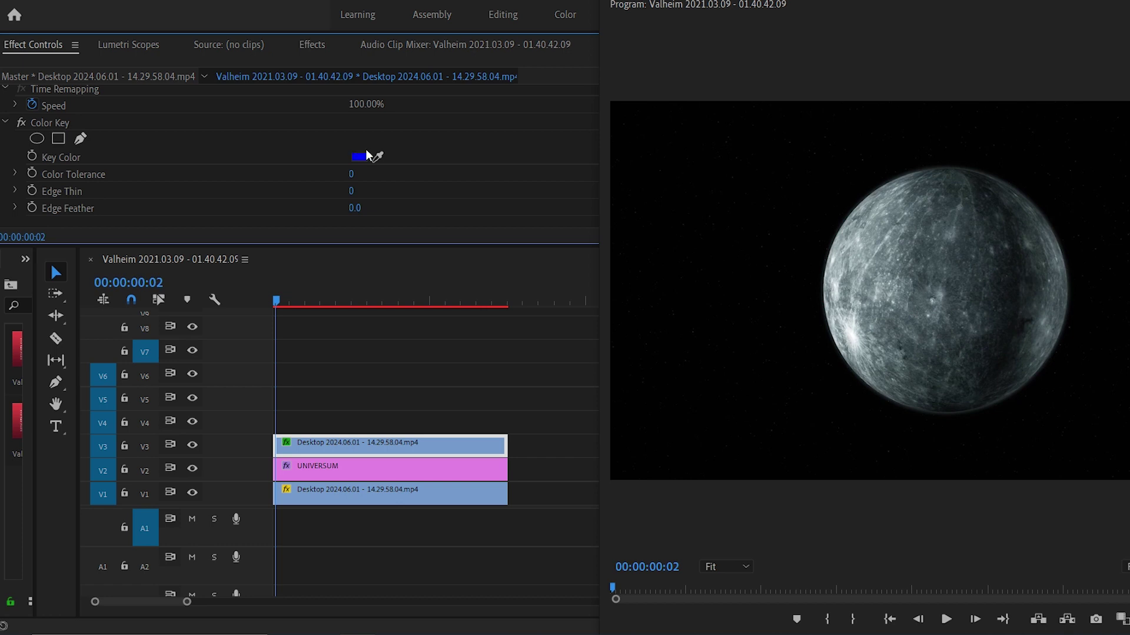
mouse_move(384, 158)
left_mouse_down()
mouse_move(375, 160)
mouse_move(391, 163)
left_mouse_up()
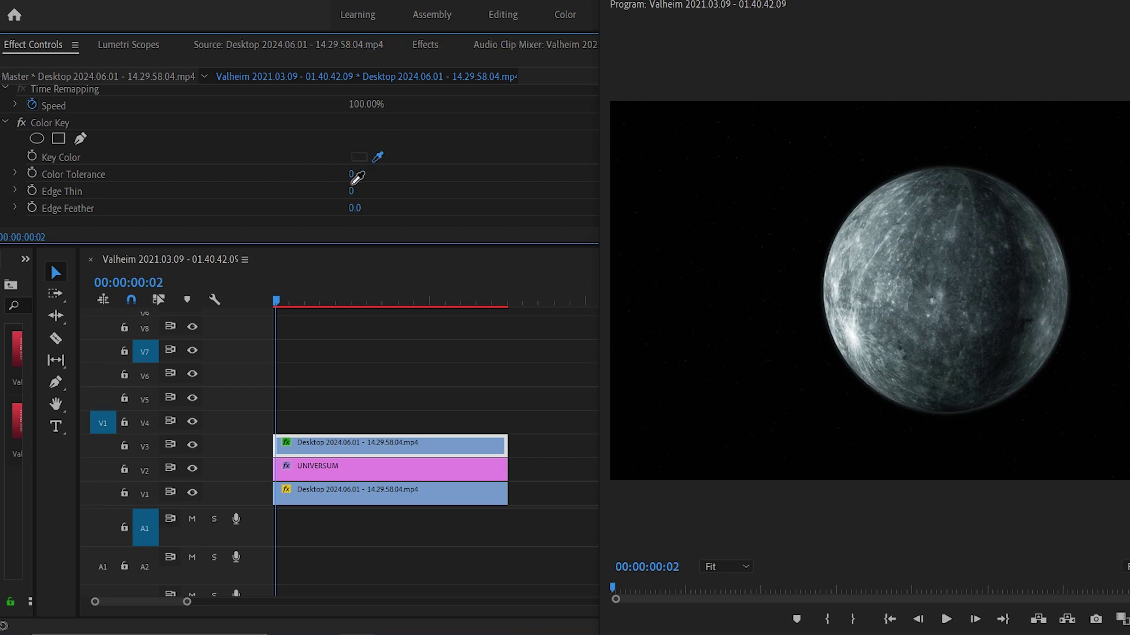
left_click_drag(532, 252, 682, 292)
left_click_drag(799, 240, 769, 236)
left_click_drag(749, 284, 729, 302)
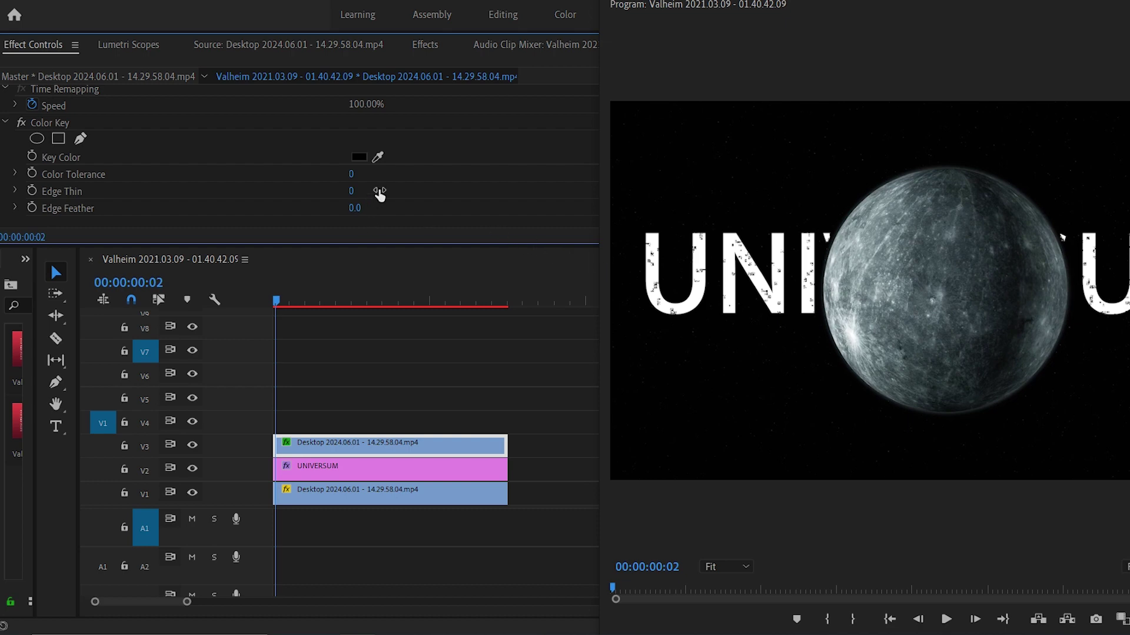
Set Color Key Edge Thin to 5 and Edge Feather to 2.5, then play back.
mouse_move(353, 191)
left_mouse_down()
mouse_move(380, 192)
mouse_move(388, 207)
mouse_move(371, 190)
left_mouse_up()
left_click_drag(354, 207, 430, 217)
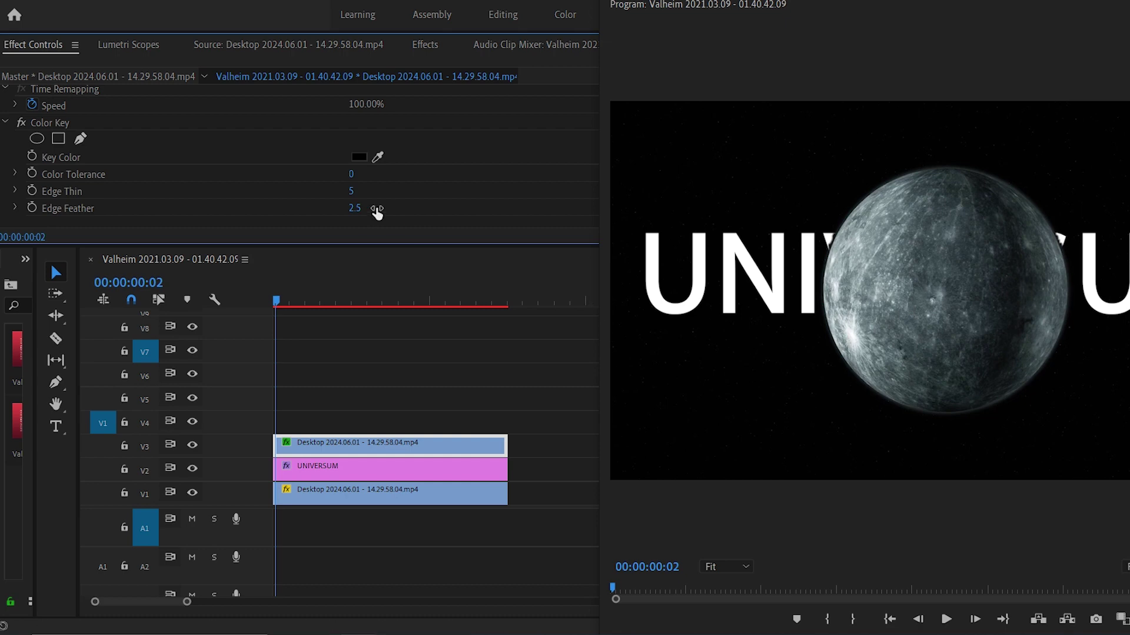
key("space")
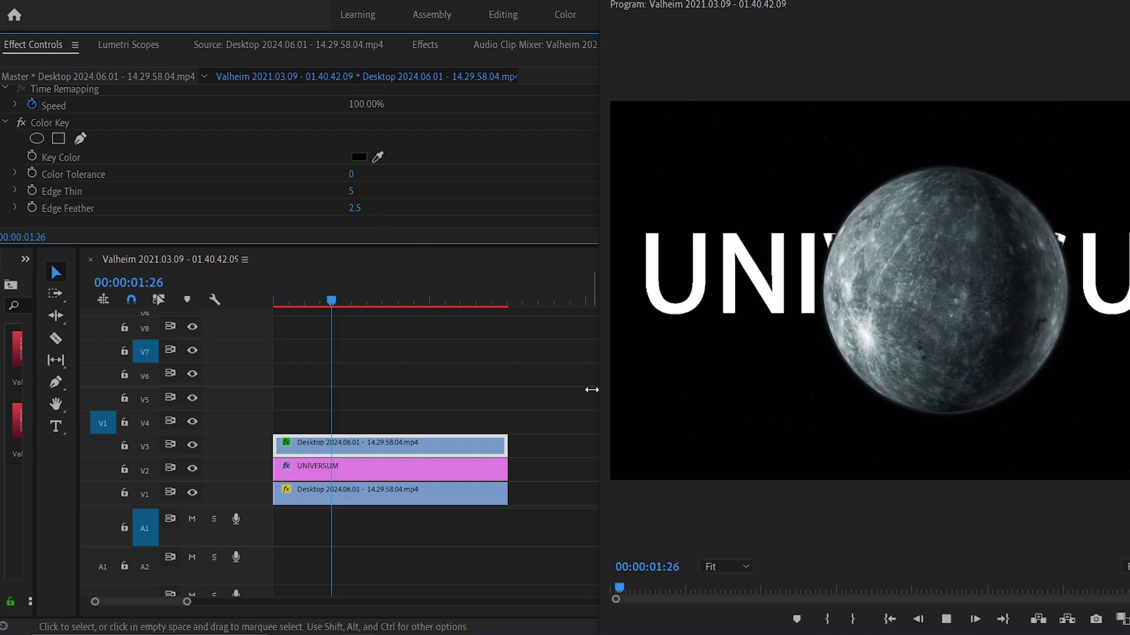